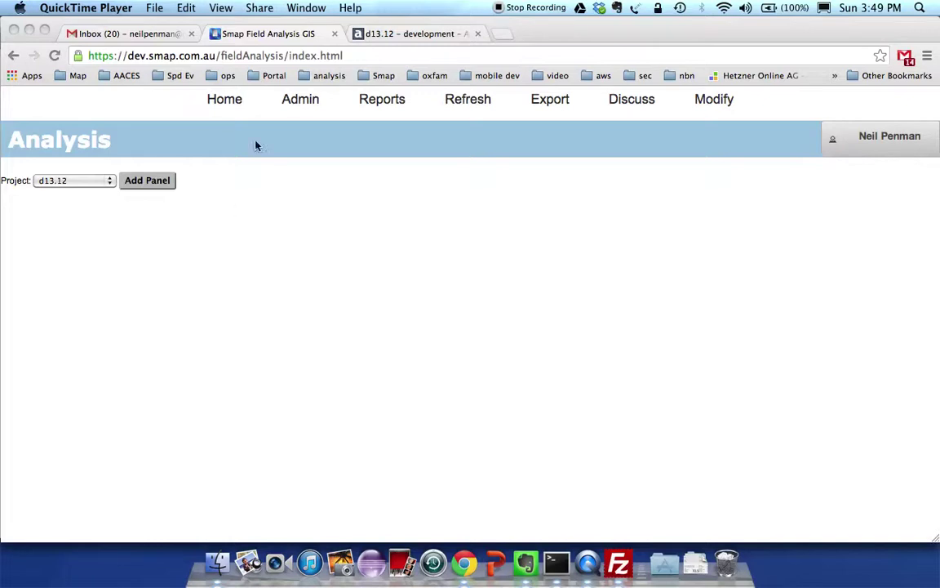
# Open the plots survey for editing in template management and add a server-side calculation named area using the Area function.
pyautogui.click(299, 105)
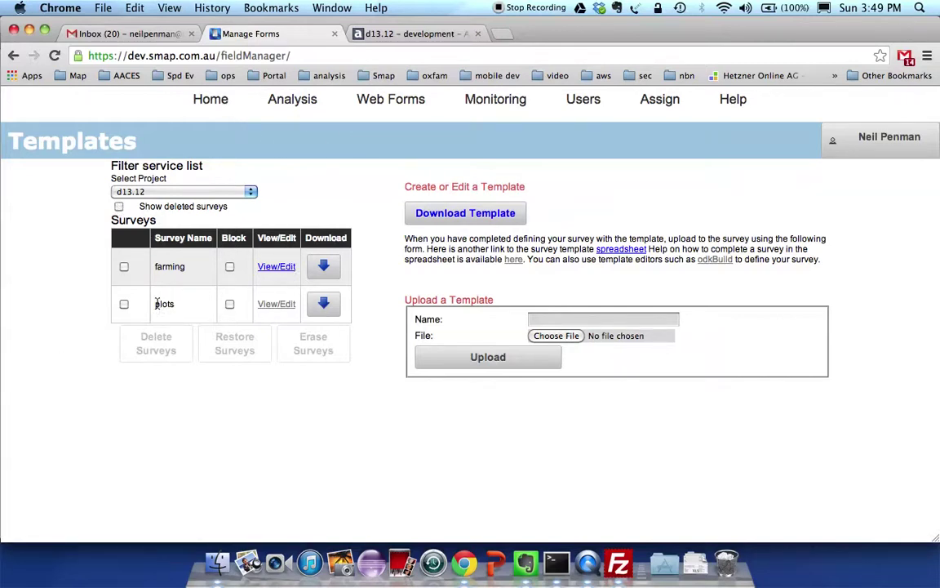
pyautogui.click(276, 307)
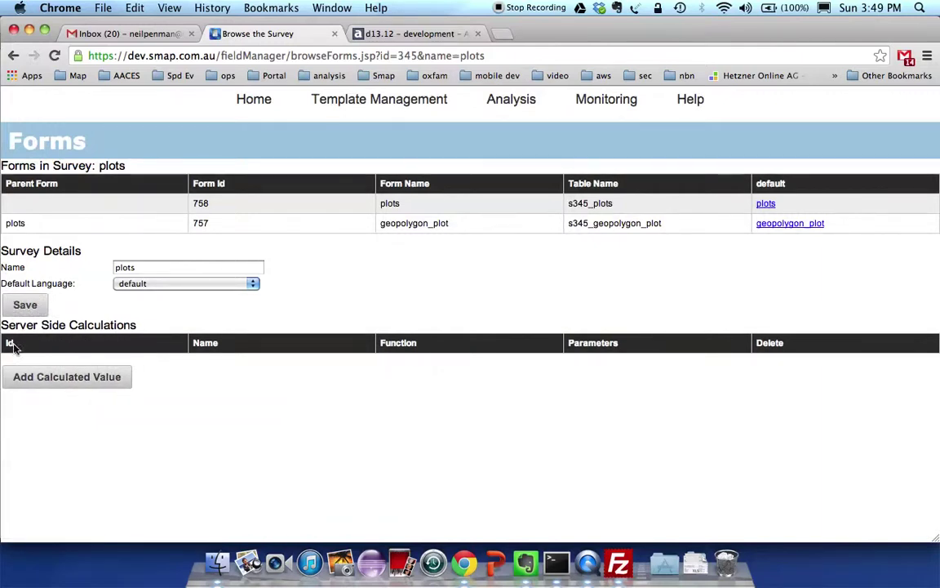
pyautogui.click(61, 381)
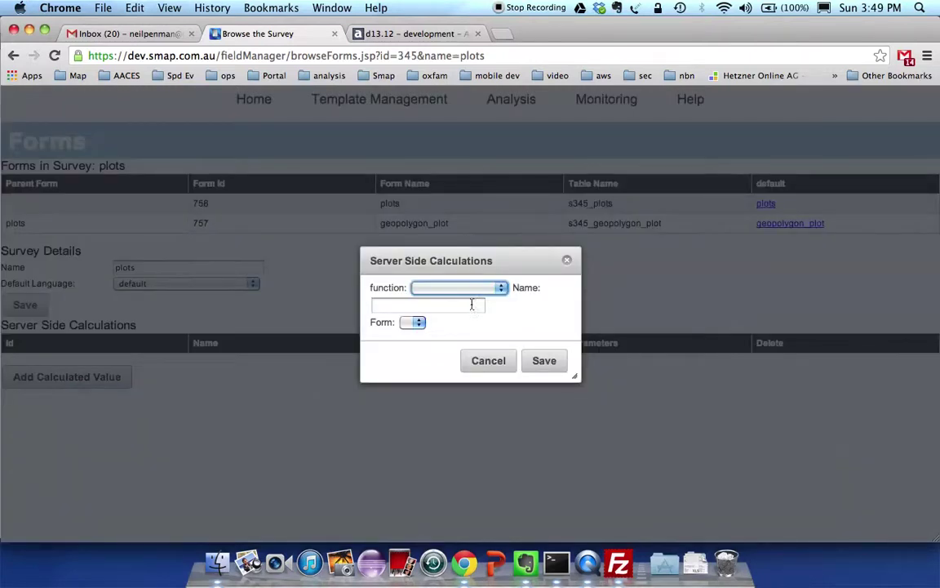
pyautogui.click(457, 287)
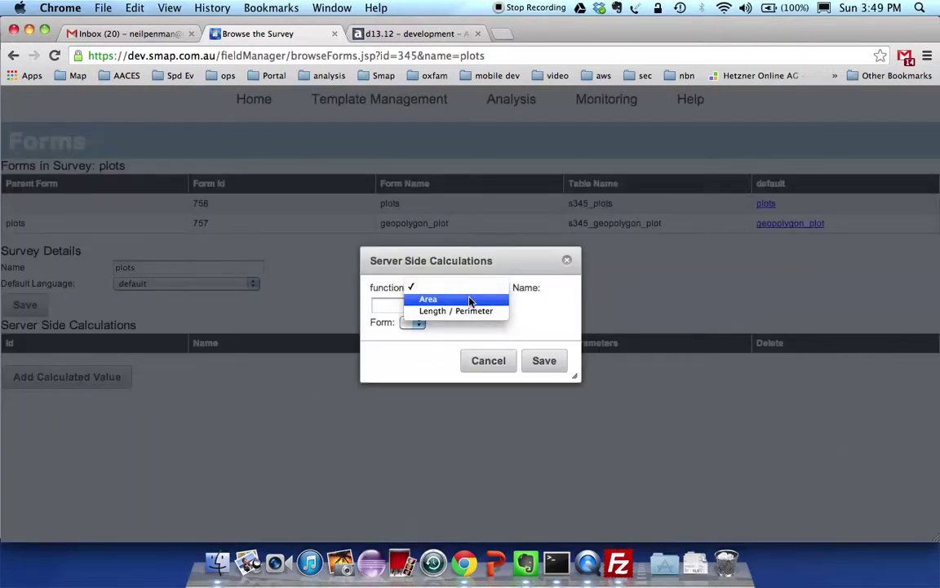
pyautogui.click(470, 300)
pyautogui.click(552, 368)
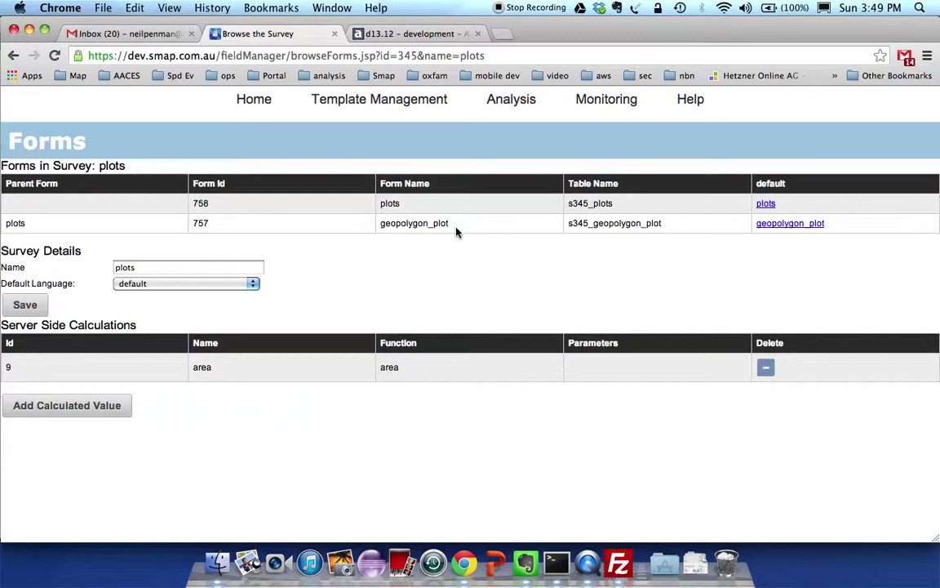
# Return to Analysis and start a new graph panel for the plots survey with observation_date as its date.
pyautogui.click(510, 101)
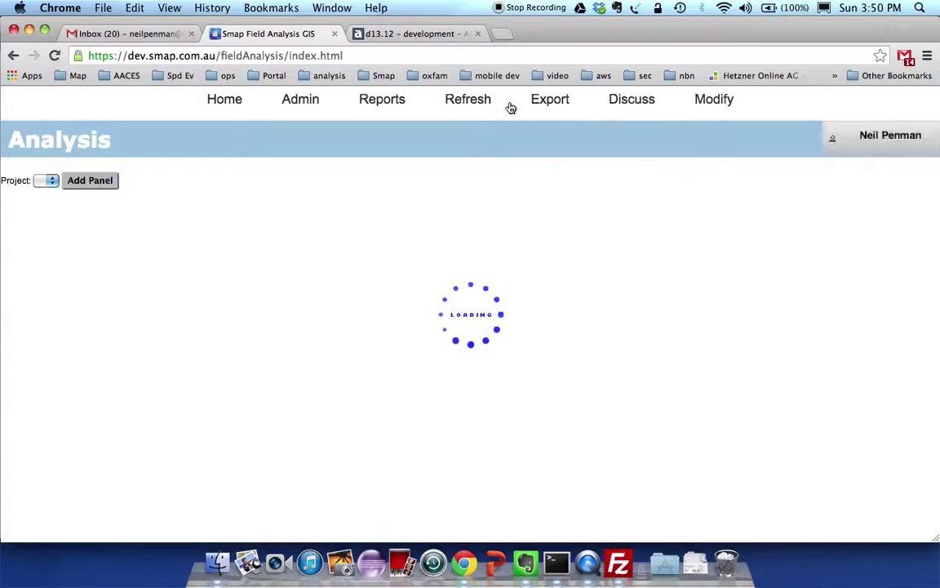
pyautogui.click(142, 181)
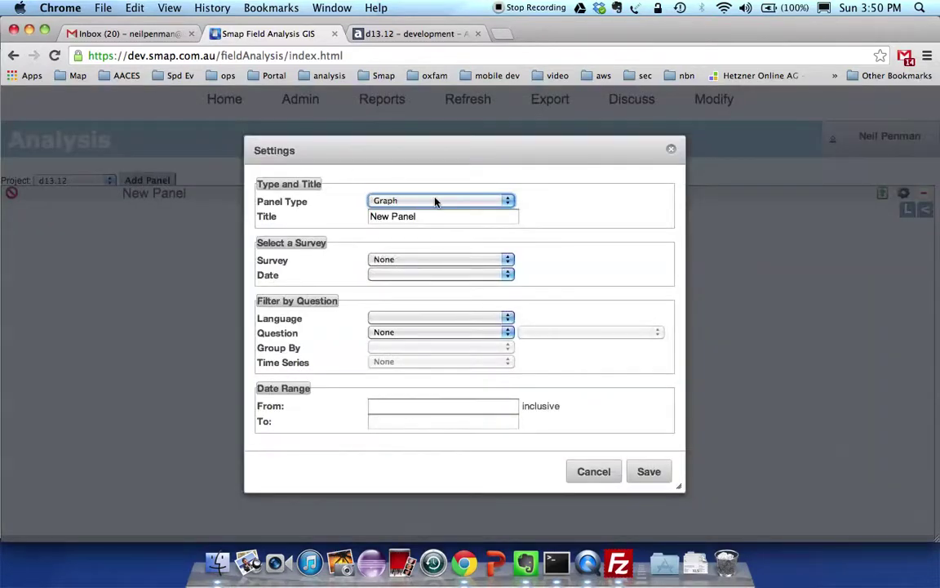
pyautogui.click(403, 258)
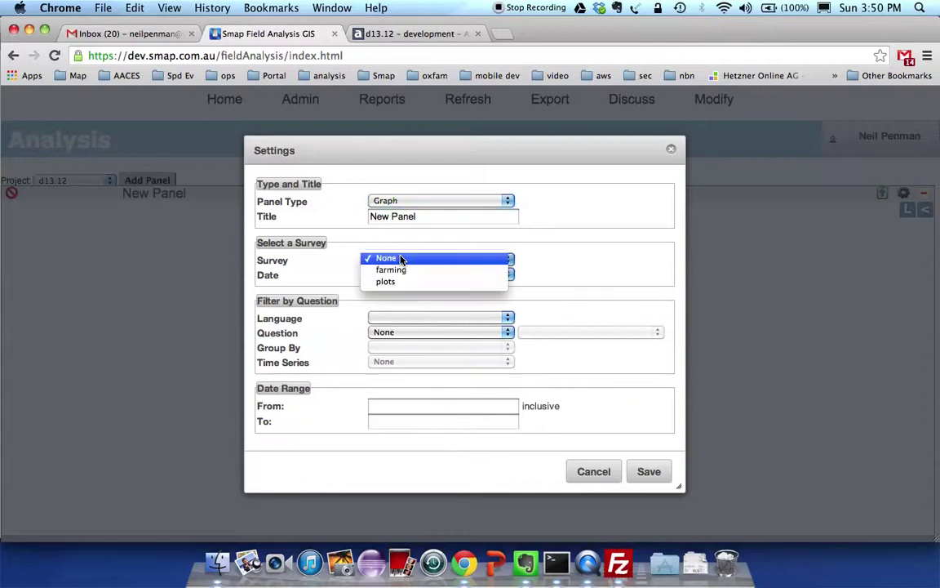
pyautogui.click(389, 281)
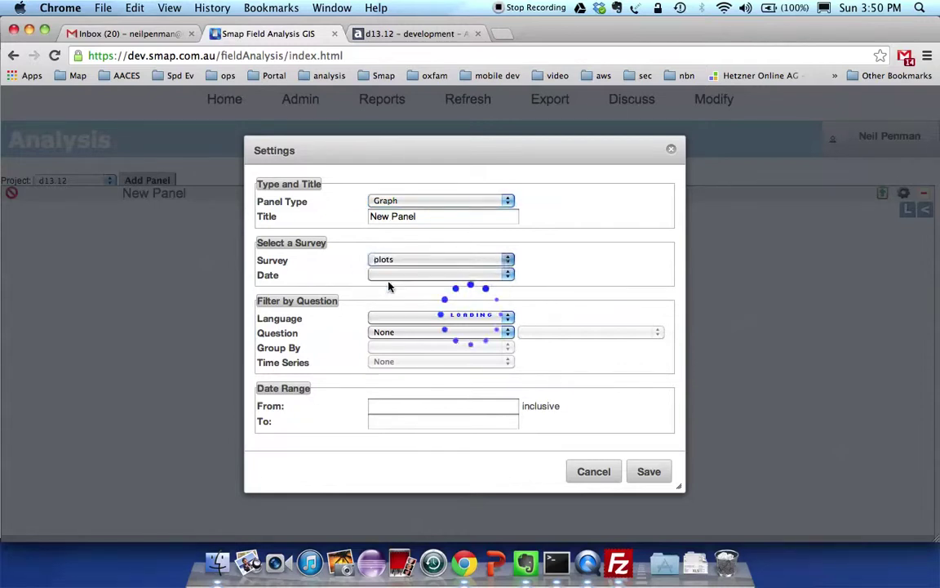
pyautogui.click(391, 277)
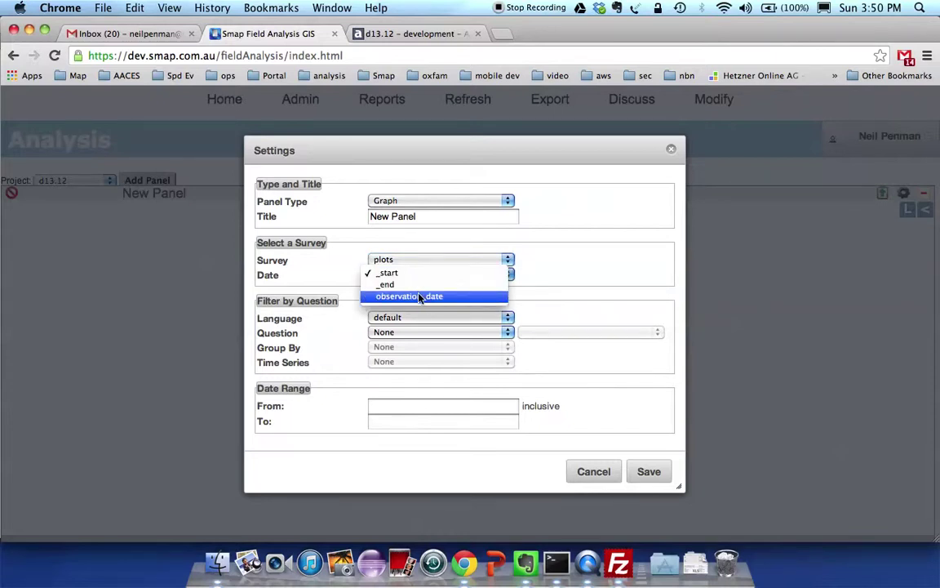
pyautogui.click(419, 297)
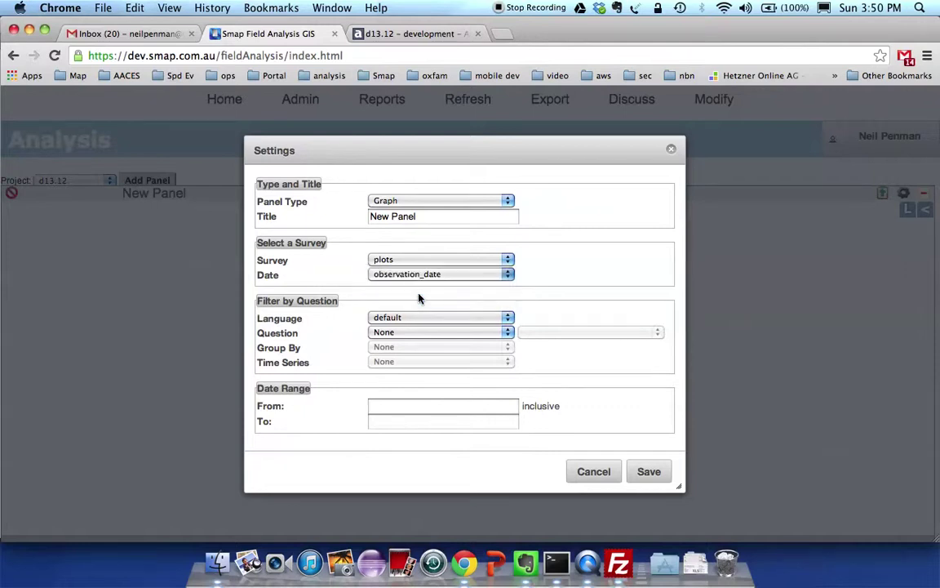
# Set the graph's question to ssc : area with Average and its time series to Day, and save the panel.
pyautogui.click(391, 335)
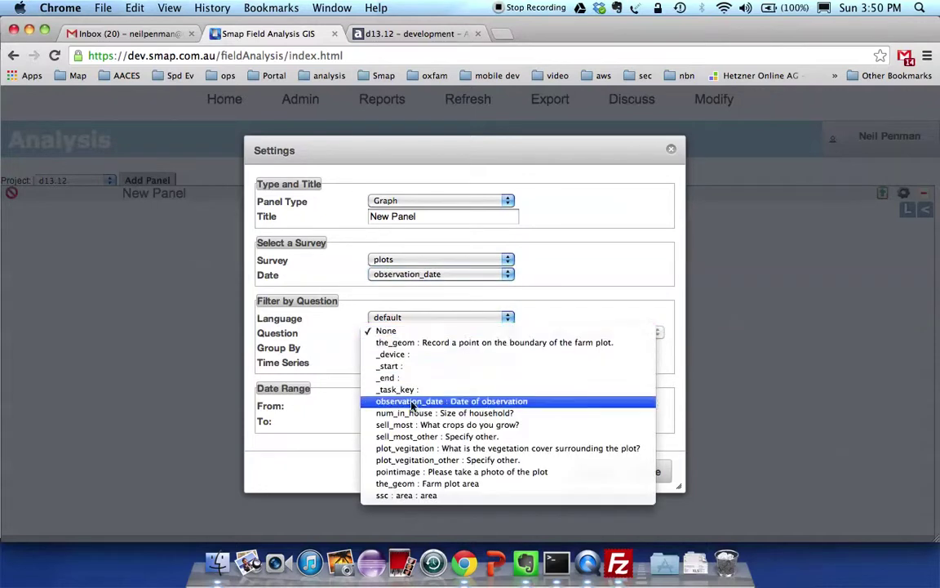
pyautogui.click(398, 496)
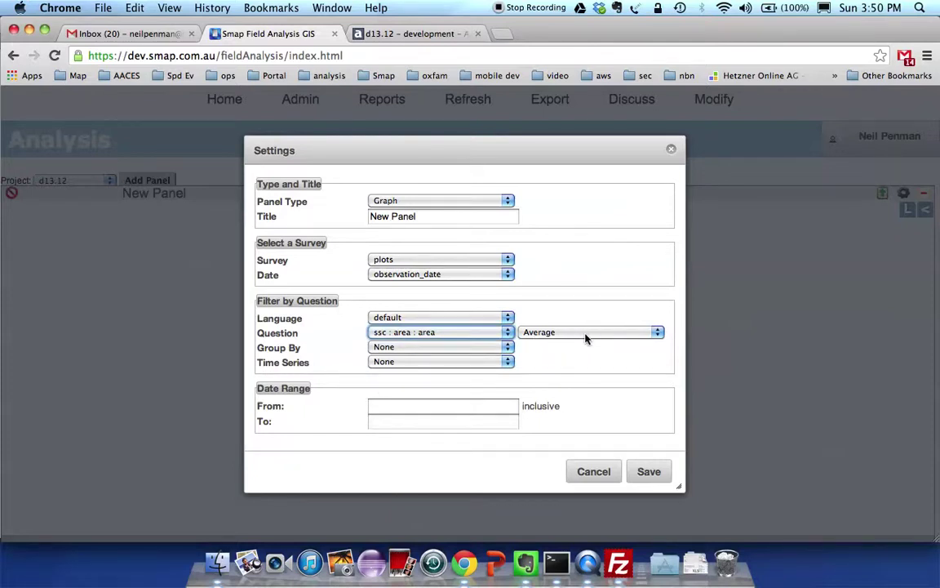
pyautogui.click(380, 363)
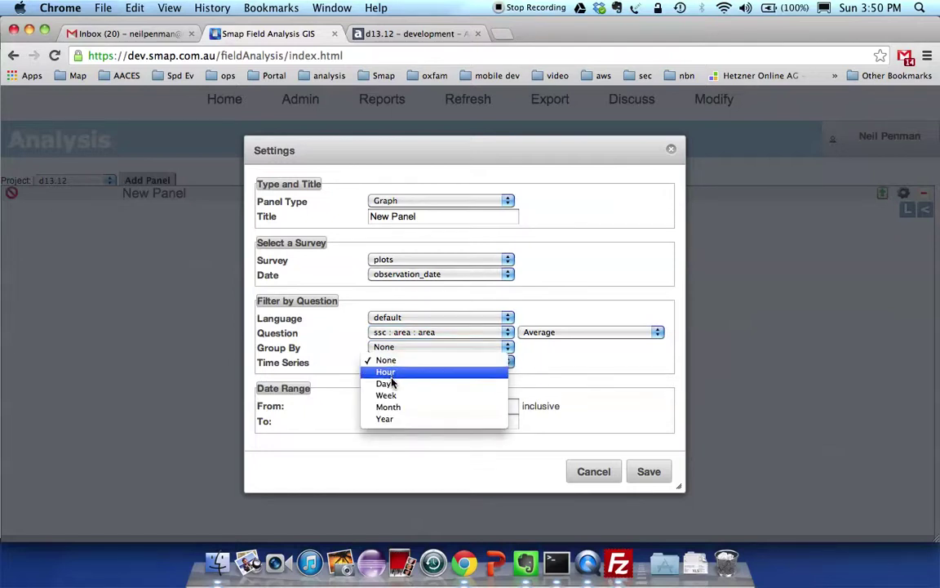
pyautogui.click(390, 384)
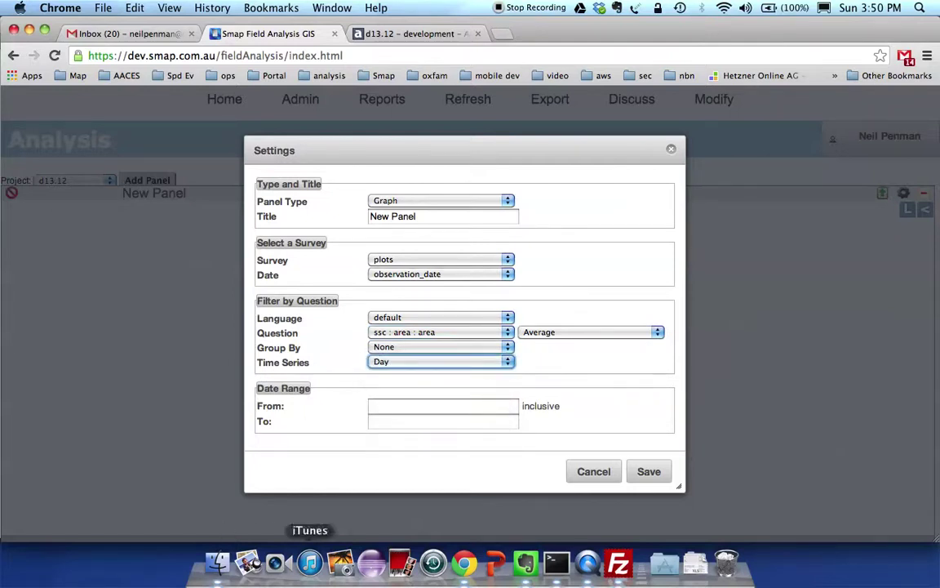
pyautogui.click(650, 473)
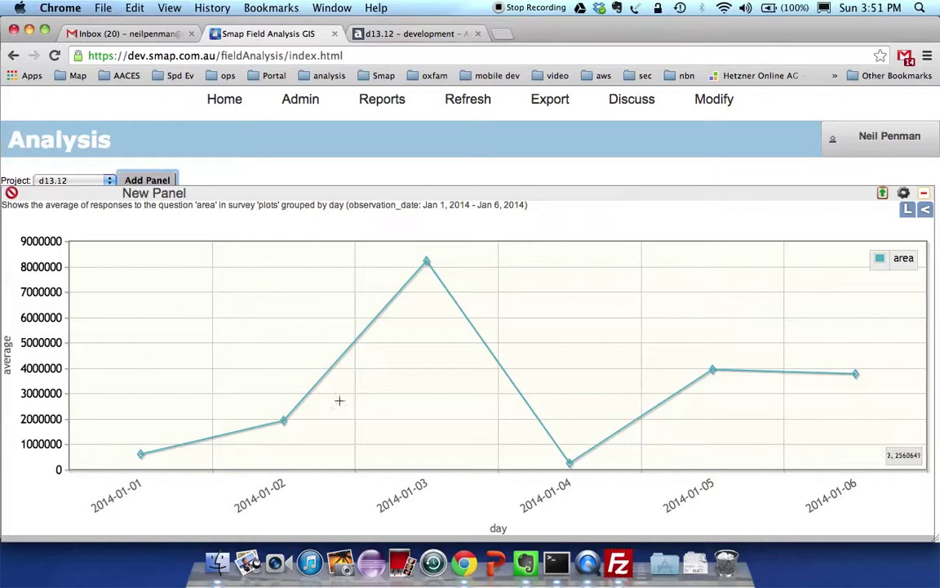
pyautogui.moveTo(425, 261)
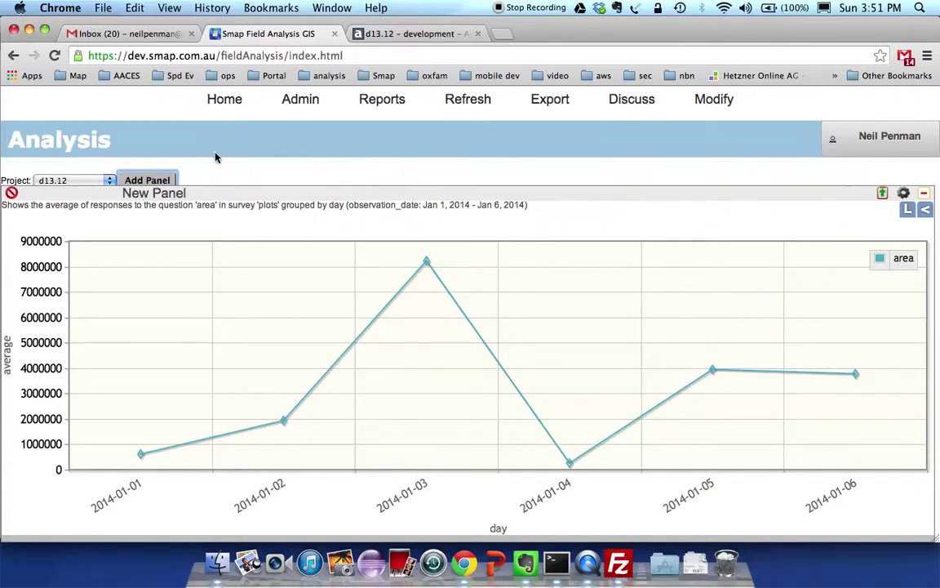
# Start a second panel of type Map for the plots survey with observation_date as its date.
pyautogui.click(148, 179)
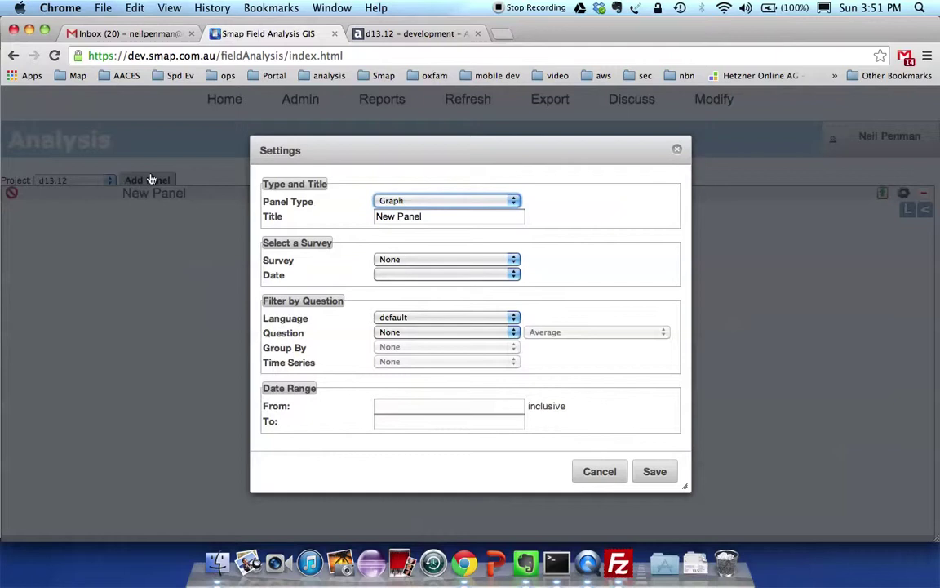
pyautogui.click(403, 201)
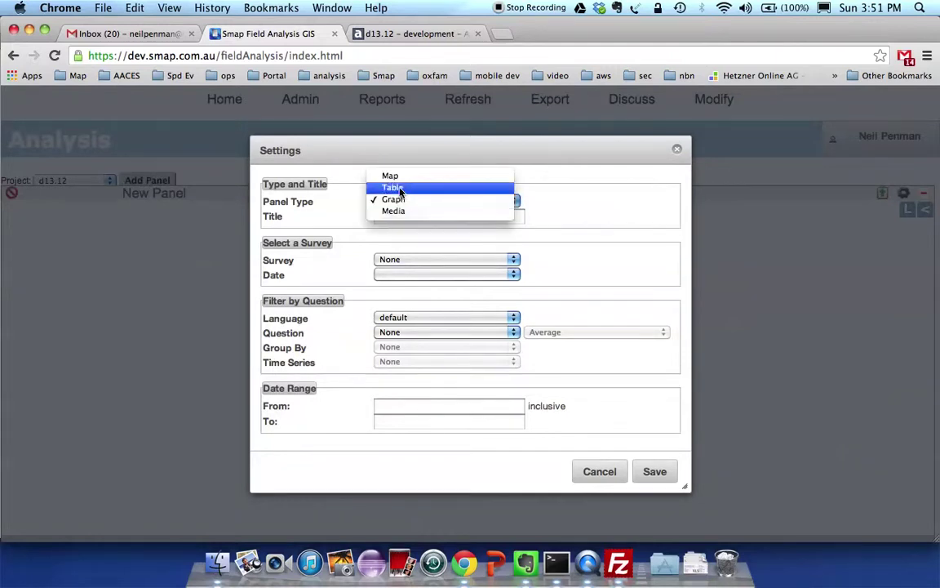
pyautogui.click(397, 177)
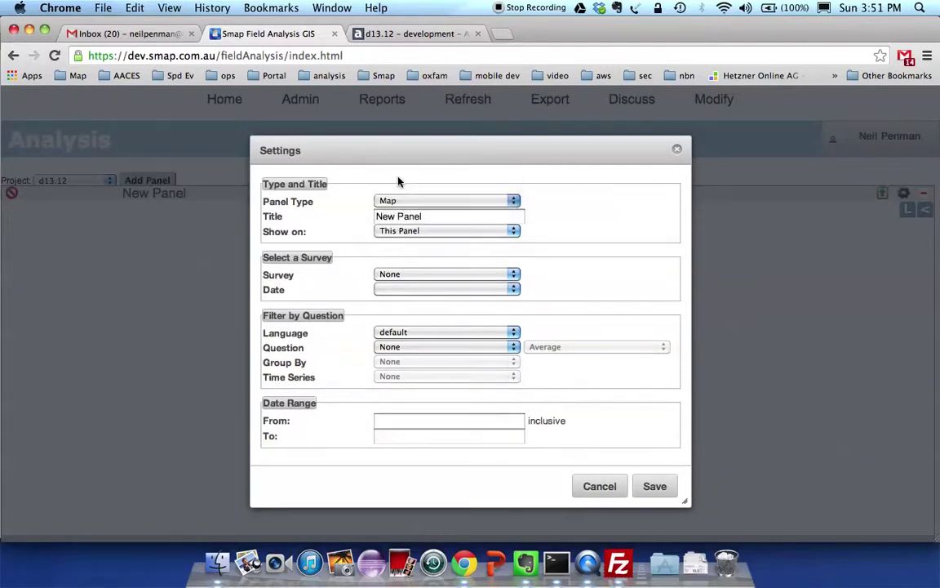
pyautogui.click(391, 276)
pyautogui.click(393, 296)
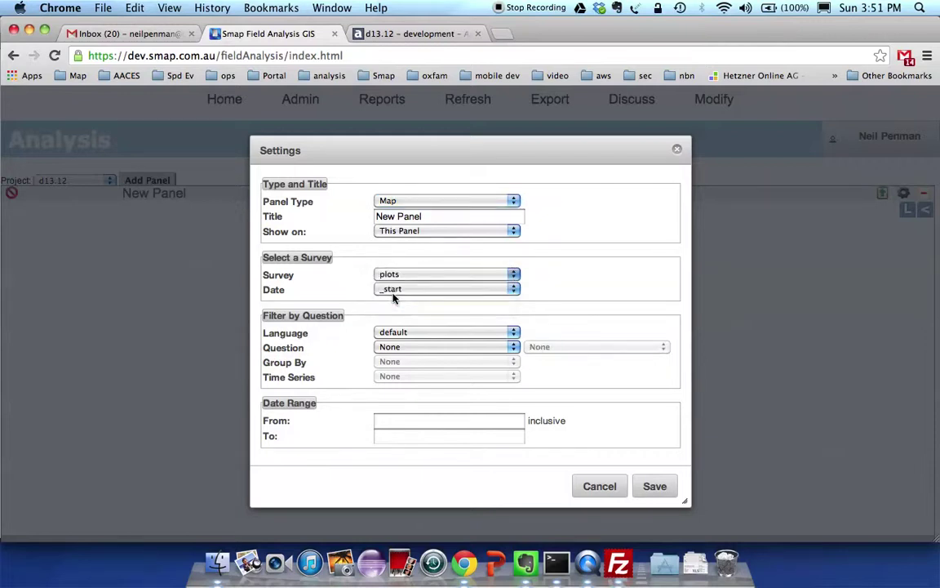
pyautogui.click(427, 290)
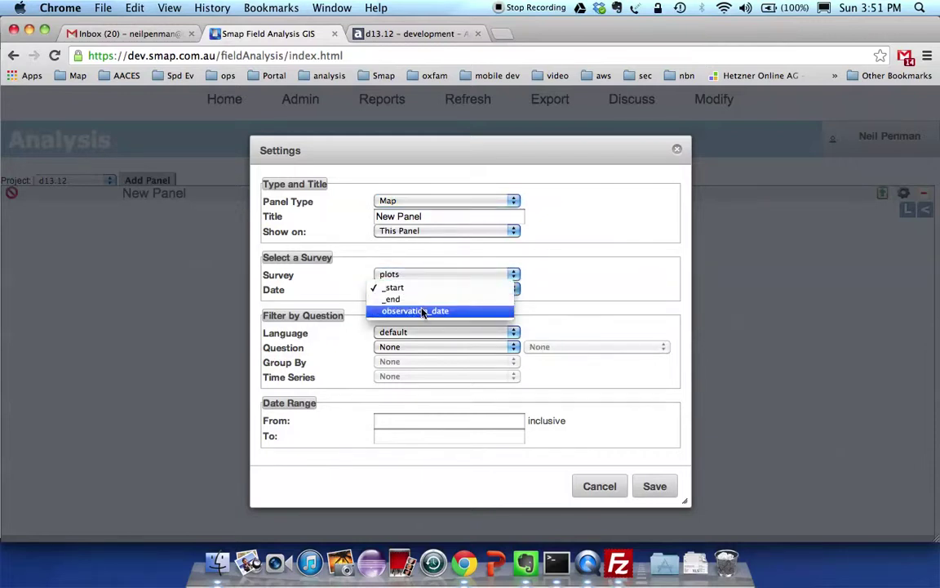
pyautogui.click(425, 311)
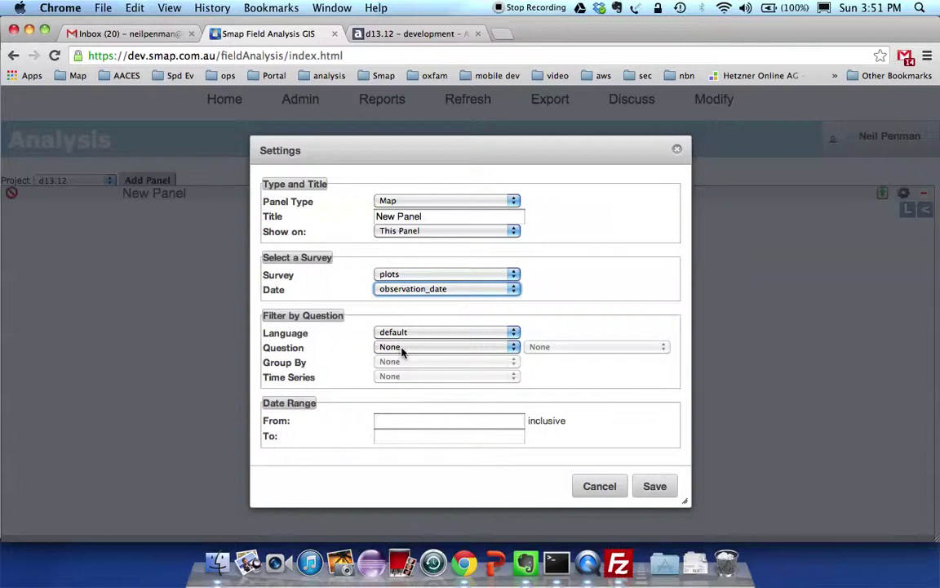
# Set the map's question to ssc : area with Average and its time series to Day, and save the panel.
pyautogui.click(401, 349)
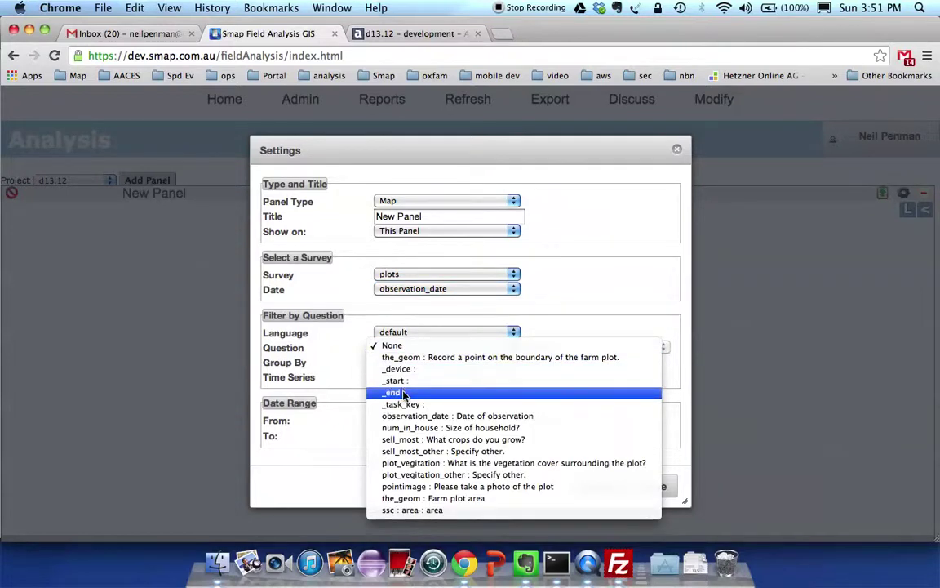
pyautogui.click(409, 510)
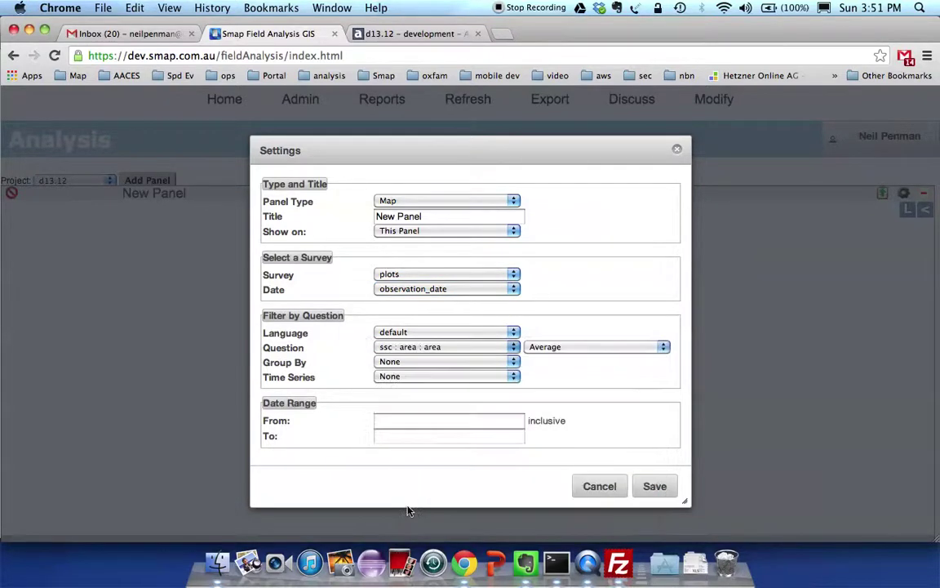
pyautogui.click(396, 377)
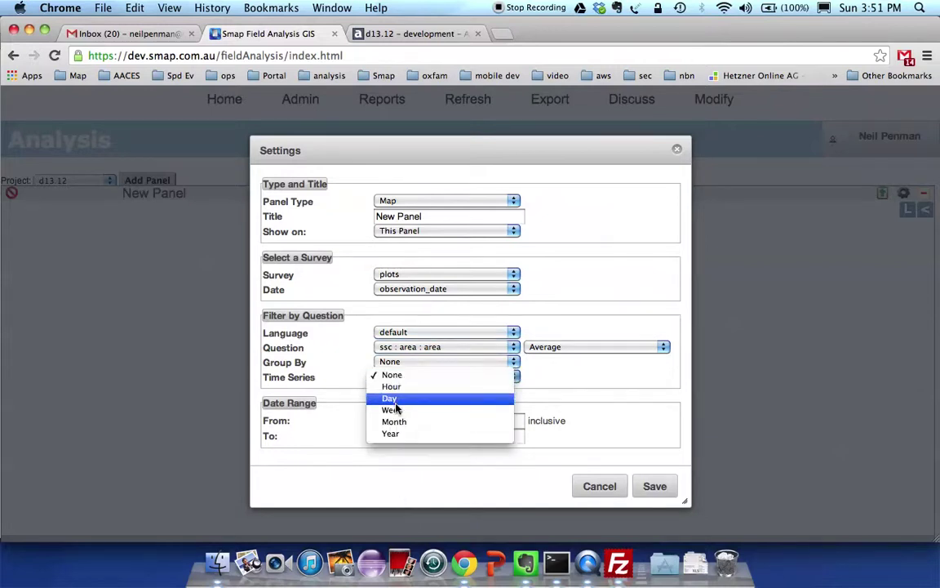
pyautogui.click(395, 402)
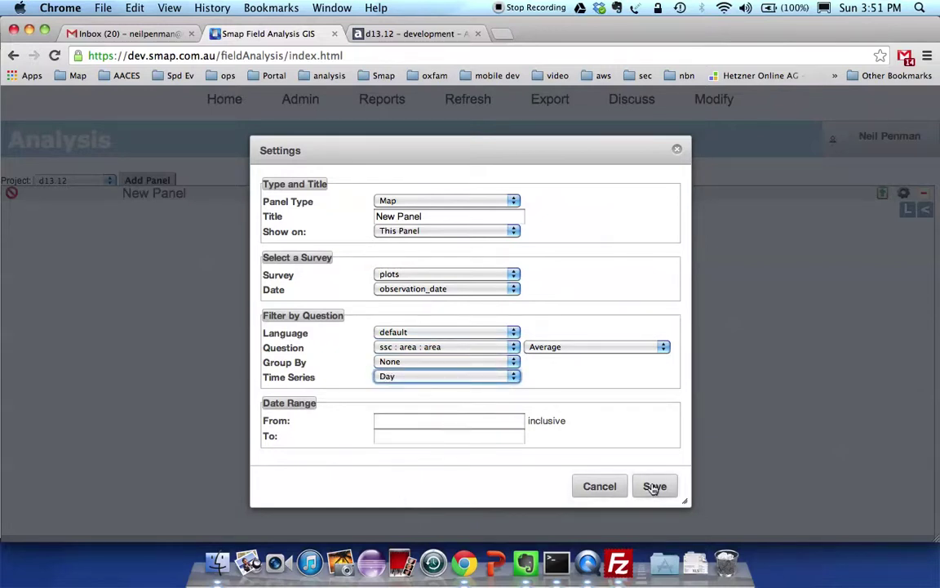
pyautogui.click(652, 487)
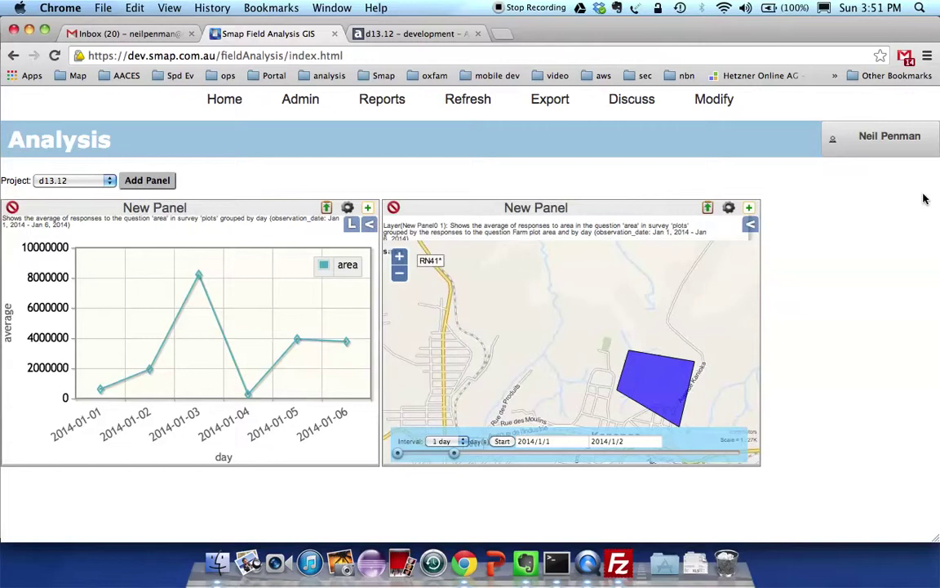
# Enlarge the map panel, widen its displayed time interval to 5 days, and narrow it back to 1 day.
pyautogui.click(928, 210)
pyautogui.click(750, 209)
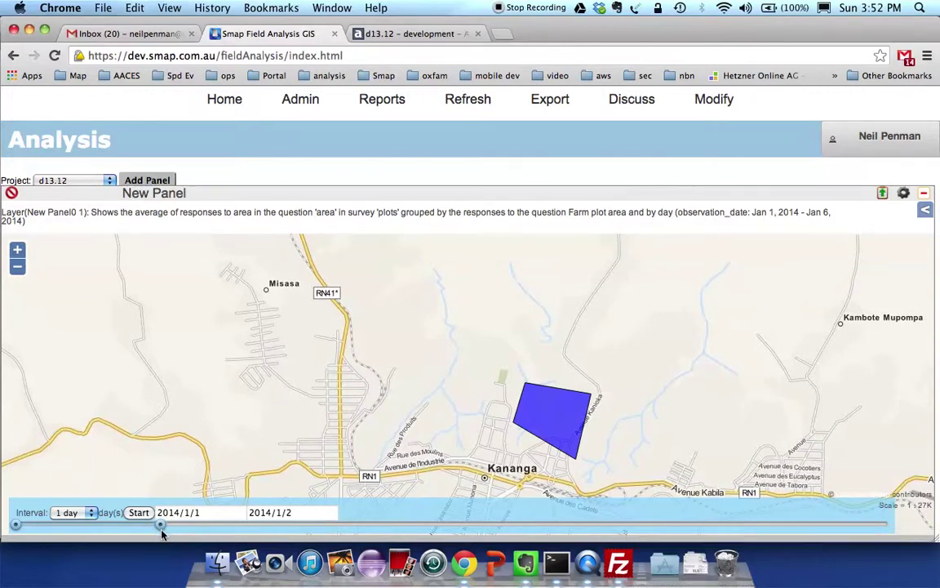
pyautogui.moveTo(159, 525); pyautogui.dragTo(612, 527)
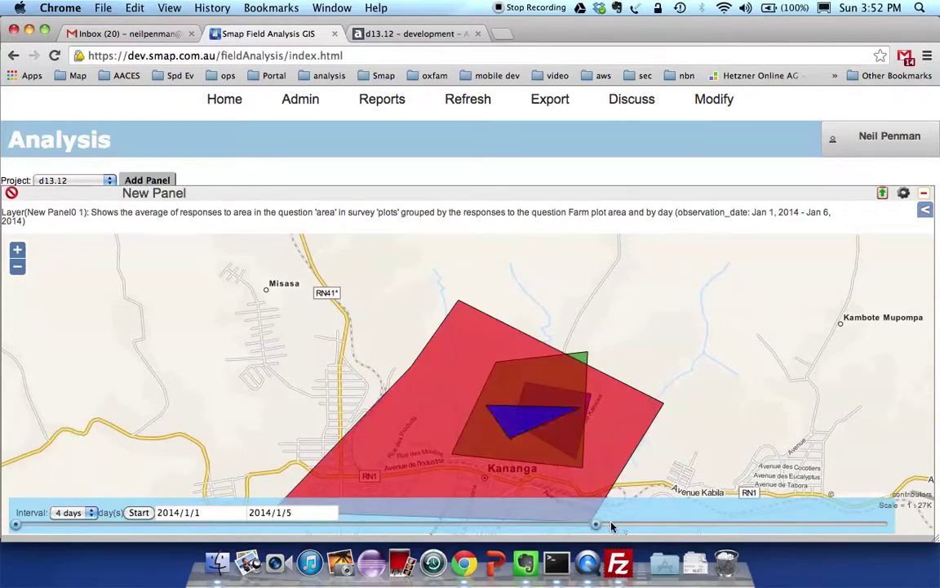
pyautogui.click(666, 529)
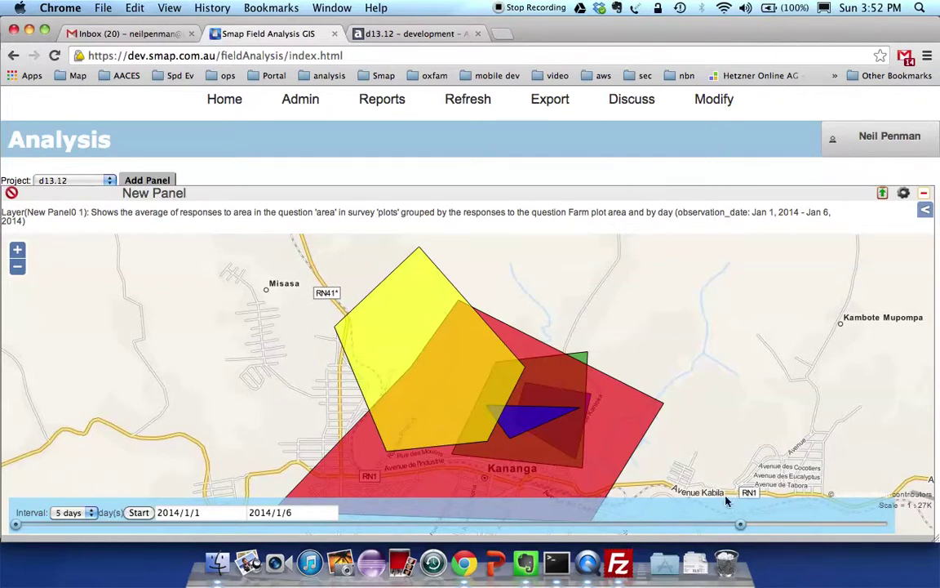
pyautogui.moveTo(743, 528); pyautogui.dragTo(135, 524)
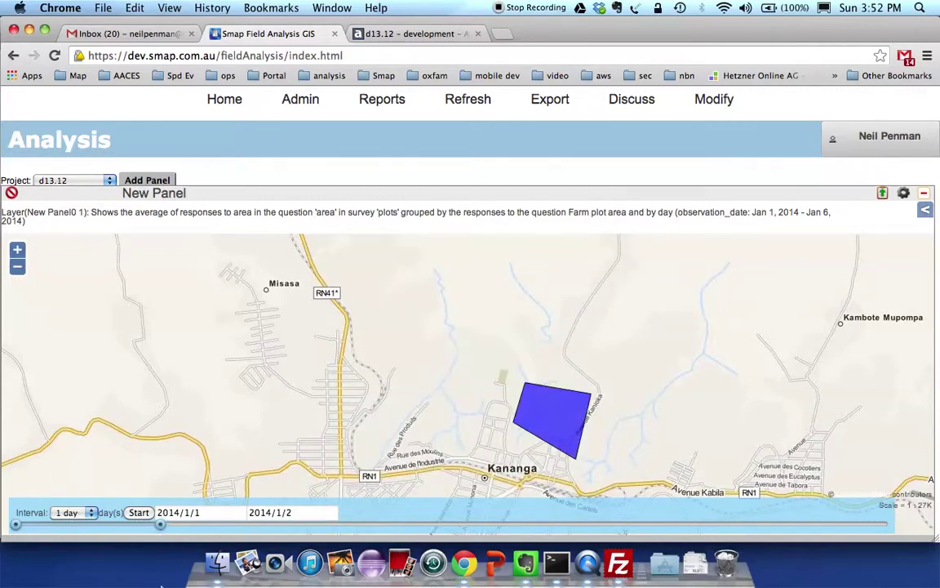
# Play the map's time animation from 2014/1/1 at the 1-day interval to view the plots day by day.
pyautogui.click(137, 513)
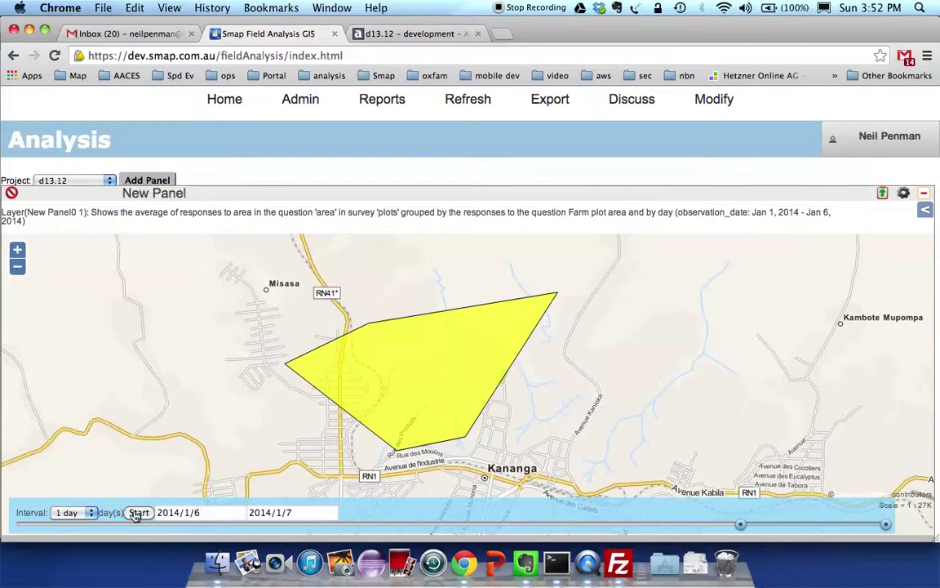
pyautogui.click(137, 513)
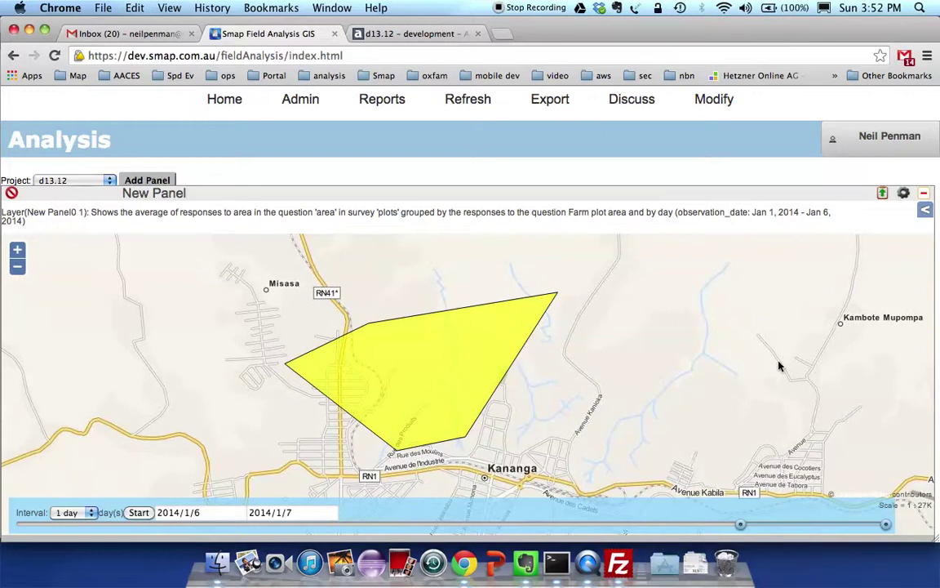
# Create a report from the map panel titled "Area over time" with the comment "This data is from early january", and save it.
pyautogui.click(883, 193)
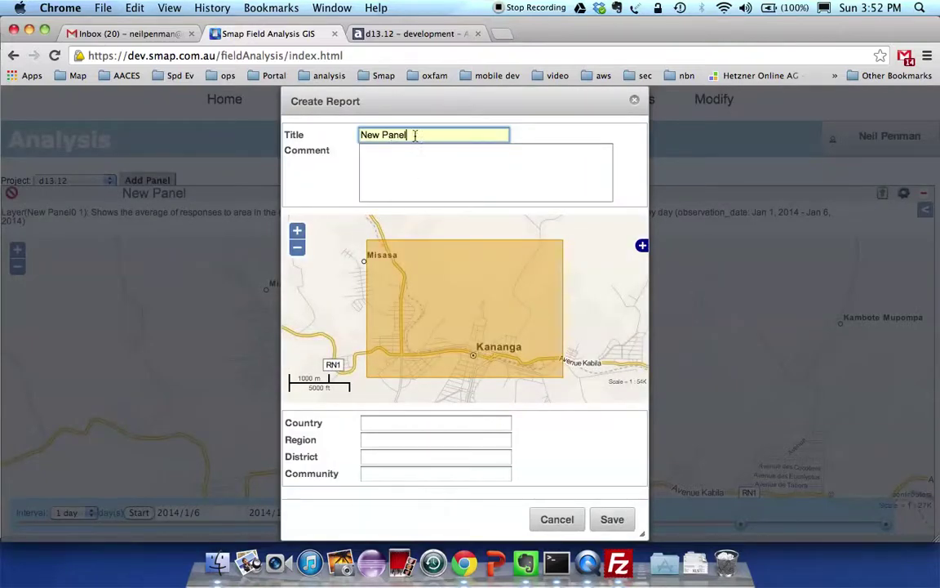
pyautogui.moveTo(415, 135); pyautogui.dragTo(342, 139)
pyautogui.write('Area over time')
pyautogui.click(399, 166)
pyautogui.write('This data is from early january')
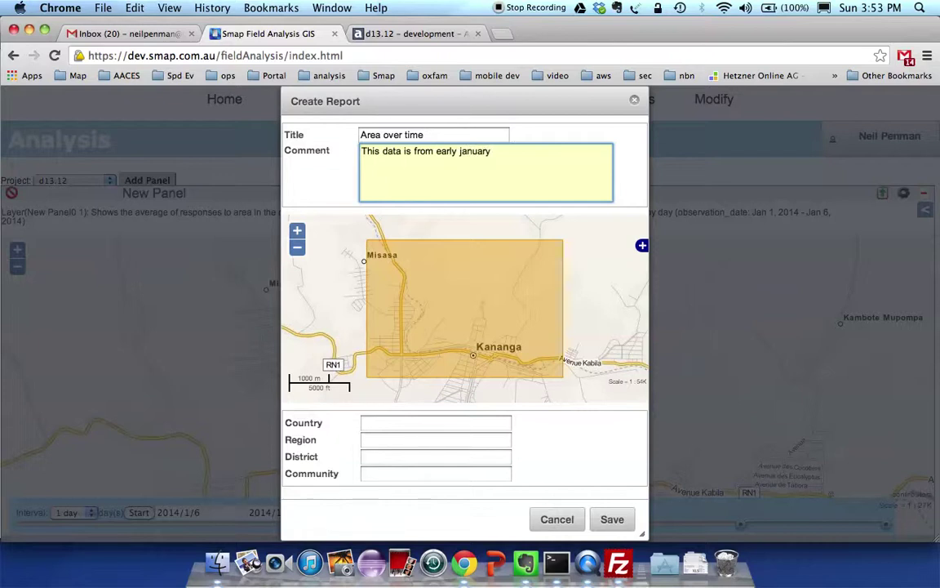
pyautogui.click(614, 519)
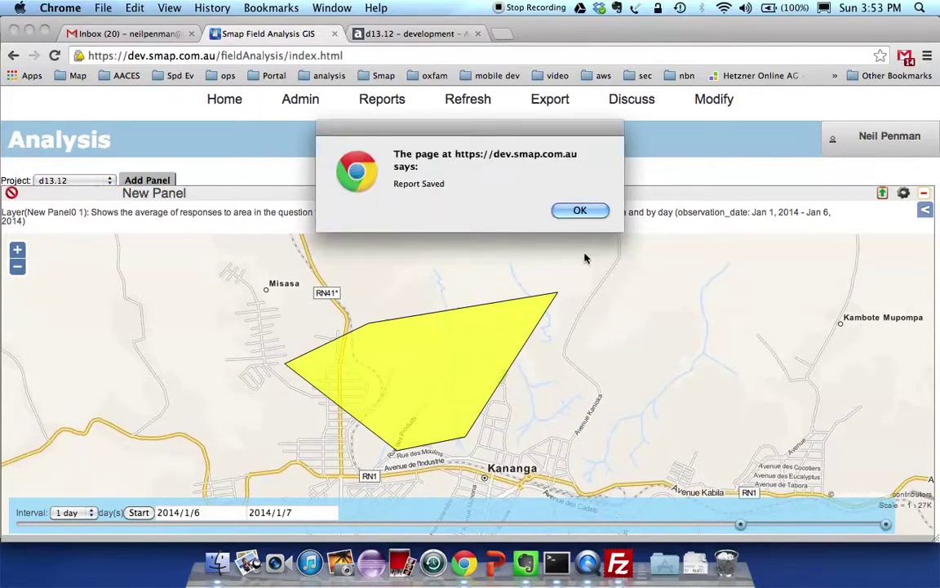
pyautogui.click(579, 211)
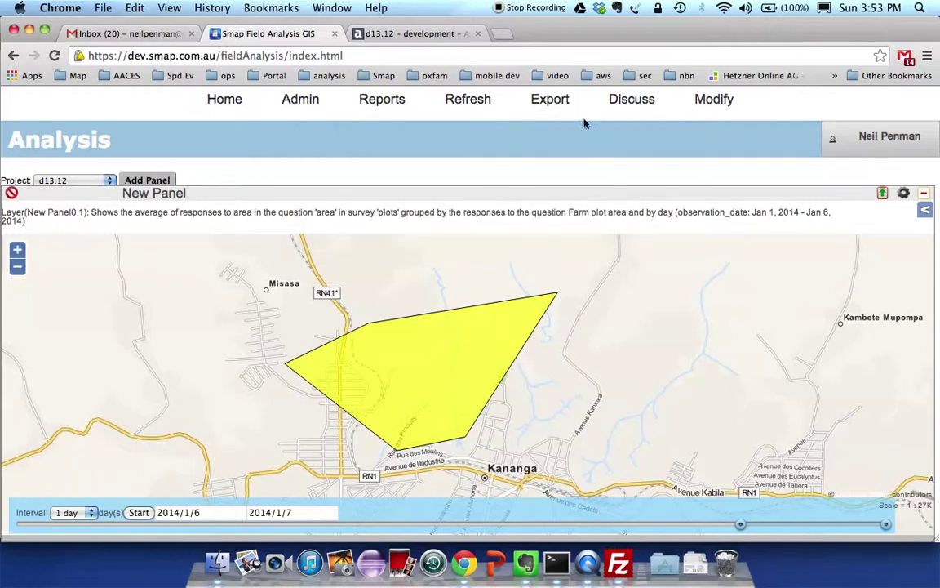
# Open the saved "Area over time" report from the project's reports and play its map's time animation at the 1-day interval.
pyautogui.click(384, 100)
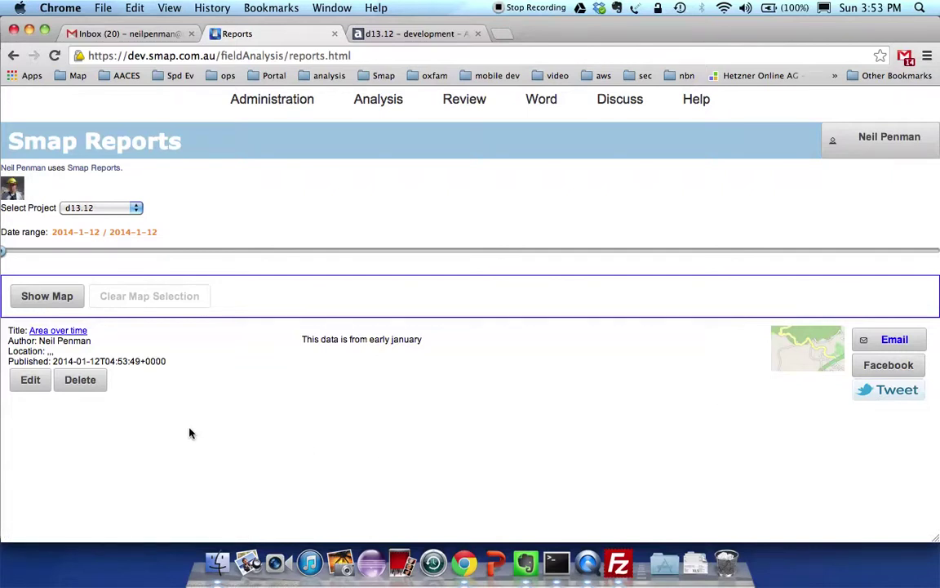
pyautogui.click(57, 331)
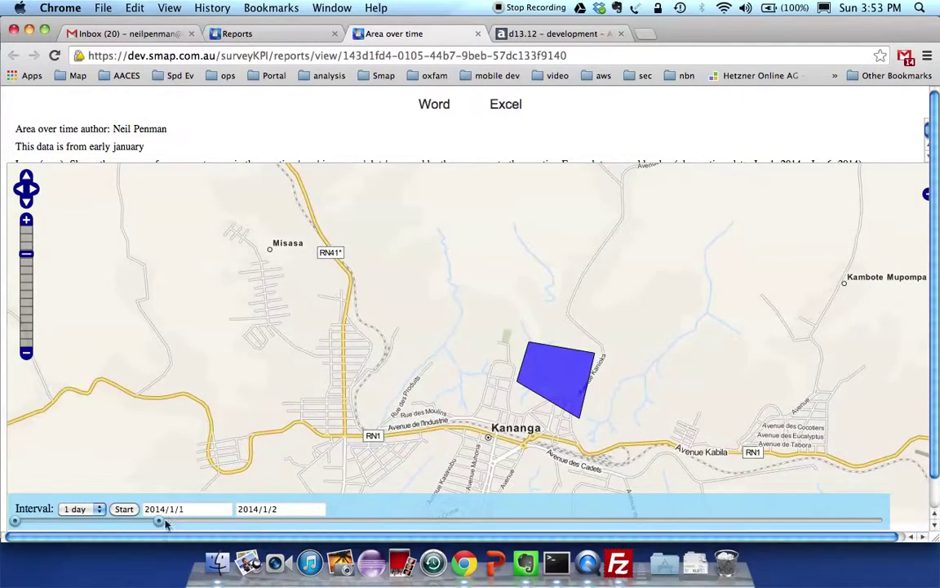
pyautogui.click(124, 509)
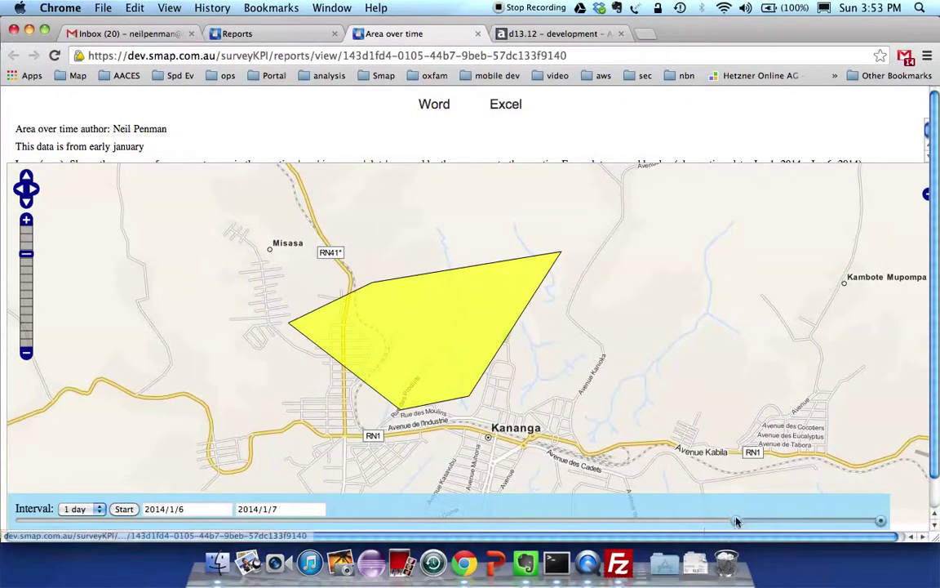
# Widen the report map's displayed interval to 4 days, from 2014/1/3 to 2014/1/7, and return from the reports to the Analysis page.
pyautogui.moveTo(687, 527); pyautogui.dragTo(304, 525)
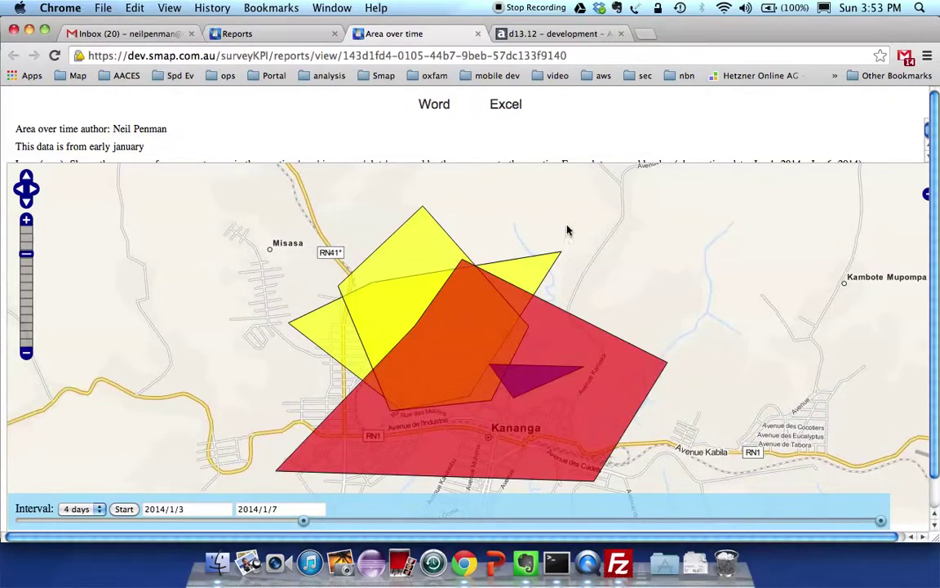
pyautogui.click(245, 34)
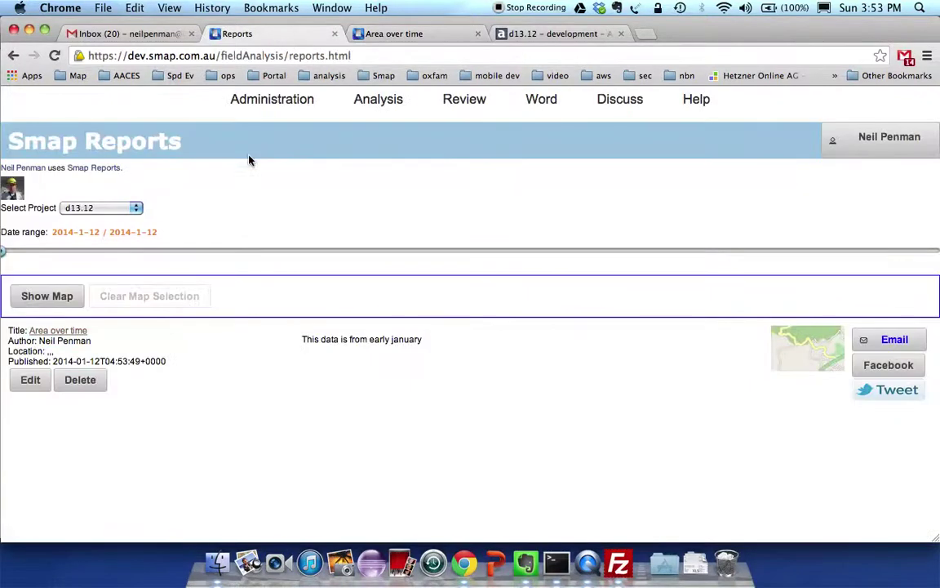
pyautogui.click(369, 102)
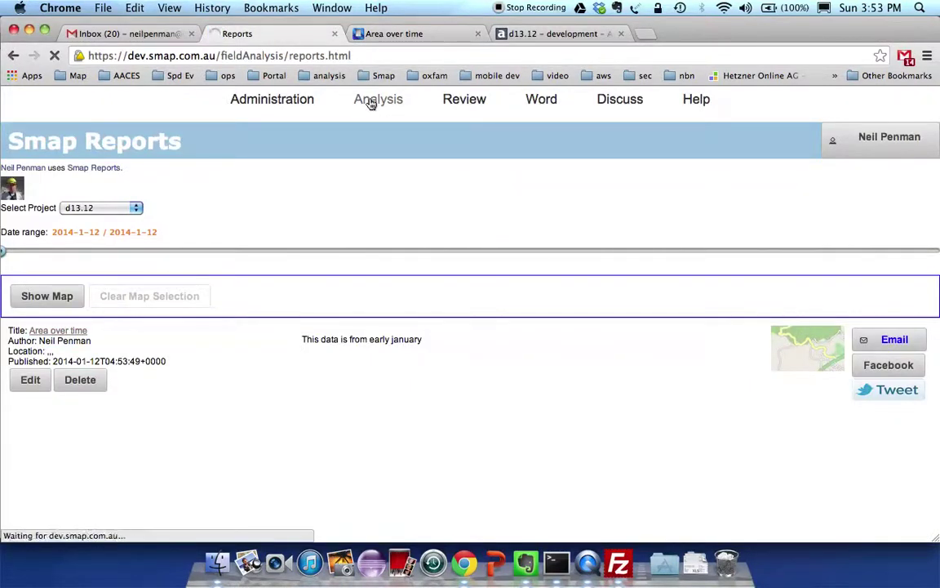